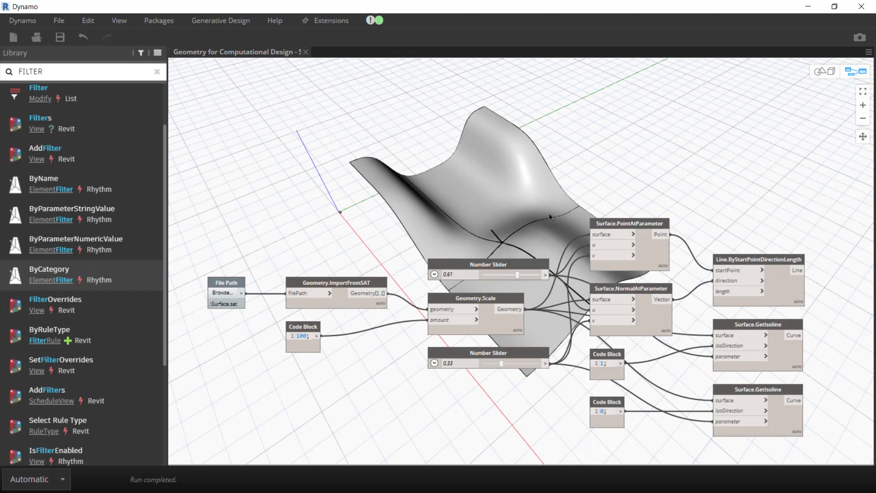
- Orbit the imported surface in the 3D preview, then bring the node graph back on top
{"action": "key", "text": "ctrl+b"}
{"action": "mouse_move", "coordinate": [603, 303]}
{"action": "right_mouse_down"}
{"action": "mouse_move", "coordinate": [519, 289]}
{"action": "mouse_move", "coordinate": [783, 326]}
{"action": "mouse_move", "coordinate": [775, 358]}
{"action": "mouse_move", "coordinate": [742, 311]}
{"action": "right_mouse_up"}
{"action": "left_click", "coordinate": [861, 74]}
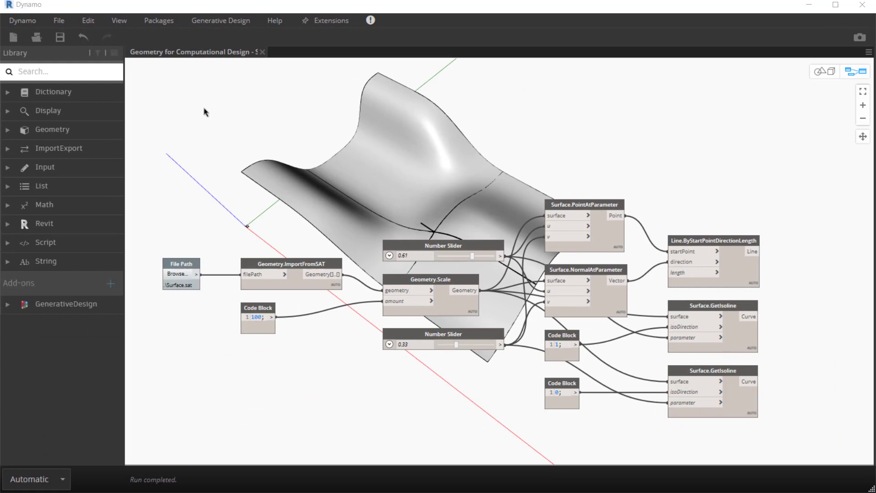
{"action": "left_click", "coordinate": [33, 22]}
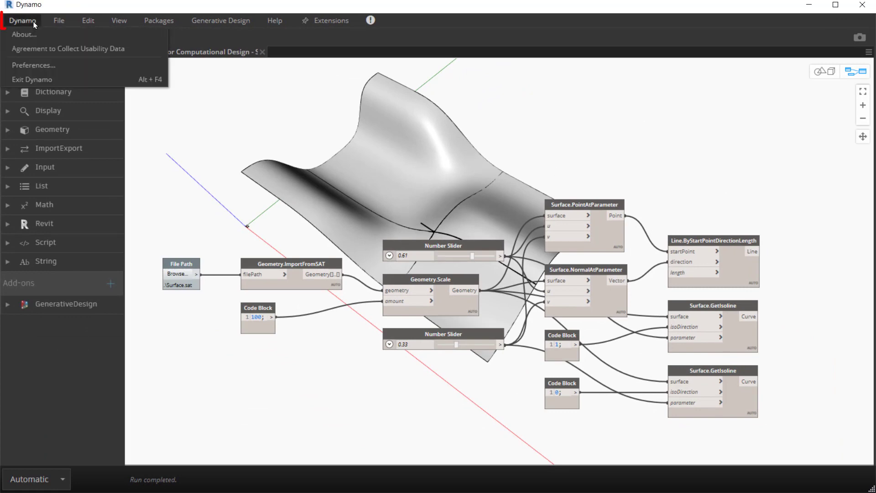
{"action": "left_click", "coordinate": [32, 38]}
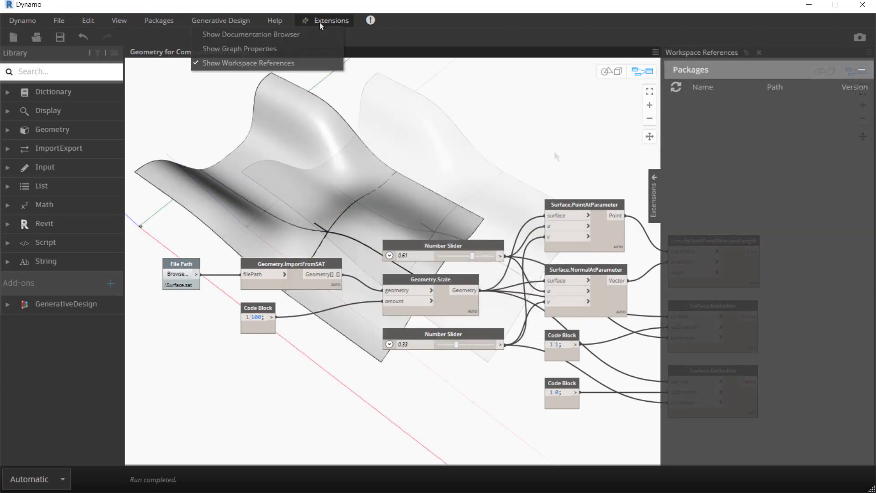
{"action": "right_click", "coordinate": [490, 337]}
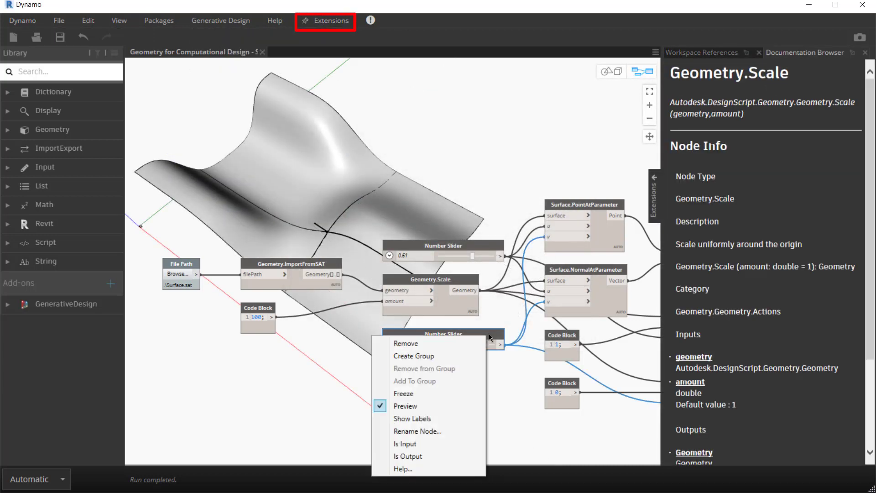
{"action": "left_click", "coordinate": [417, 469]}
{"action": "right_click", "coordinate": [595, 272]}
{"action": "left_click", "coordinate": [511, 402]}
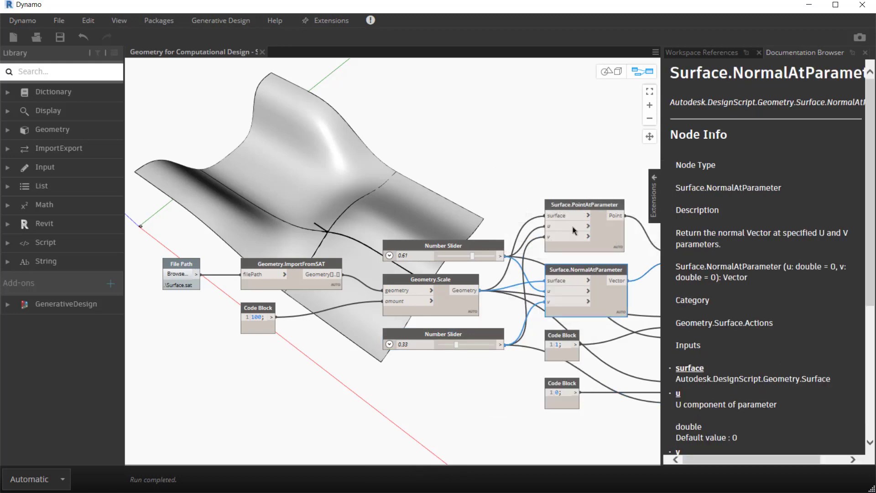
{"action": "right_click", "coordinate": [313, 268]}
{"action": "left_click", "coordinate": [252, 402]}
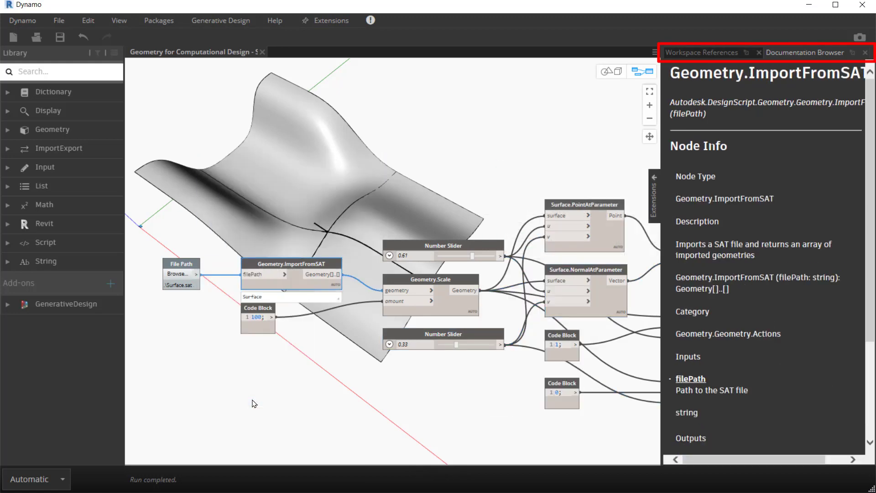
{"action": "left_click", "coordinate": [575, 160]}
{"action": "left_click", "coordinate": [60, 21]}
{"action": "mouse_move", "coordinate": [75, 128]}
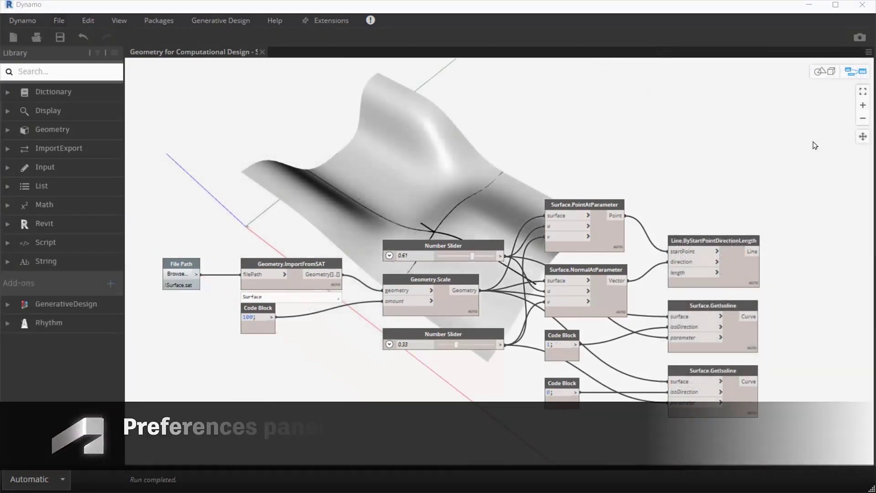
- In Preferences, set default run to Manual, number format to 0.0000 and geometry scaling to Large
{"action": "left_click", "coordinate": [22, 20]}
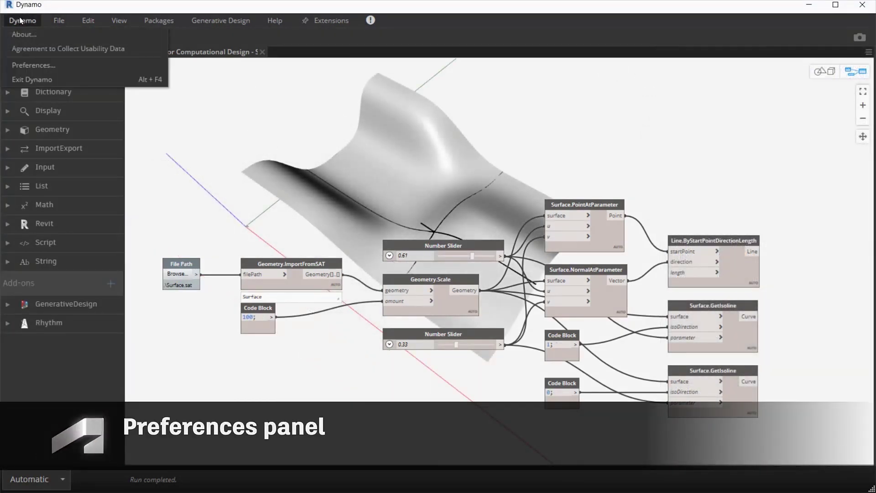
{"action": "left_click", "coordinate": [39, 65]}
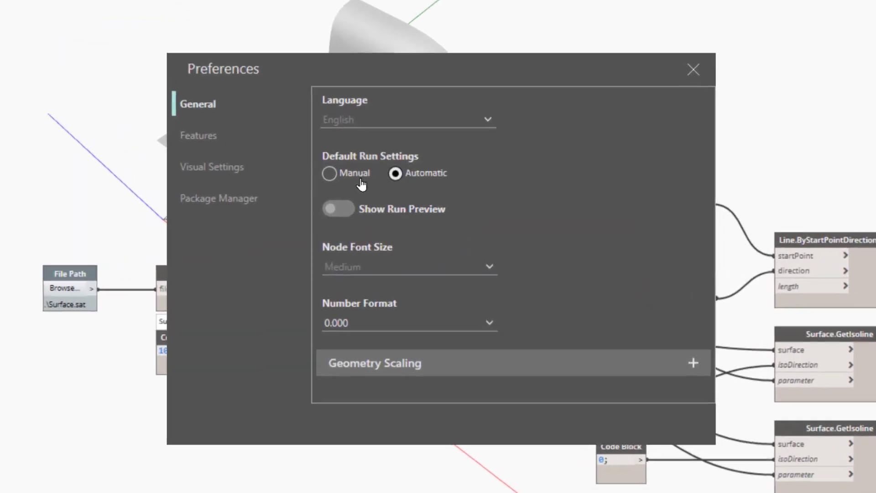
{"action": "left_click", "coordinate": [357, 192]}
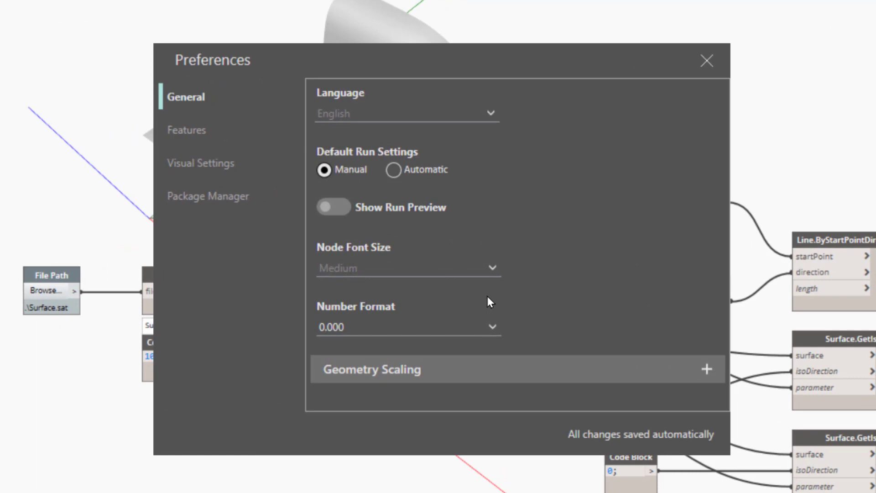
{"action": "left_click", "coordinate": [492, 327]}
{"action": "left_click", "coordinate": [368, 420]}
{"action": "left_click", "coordinate": [707, 371]}
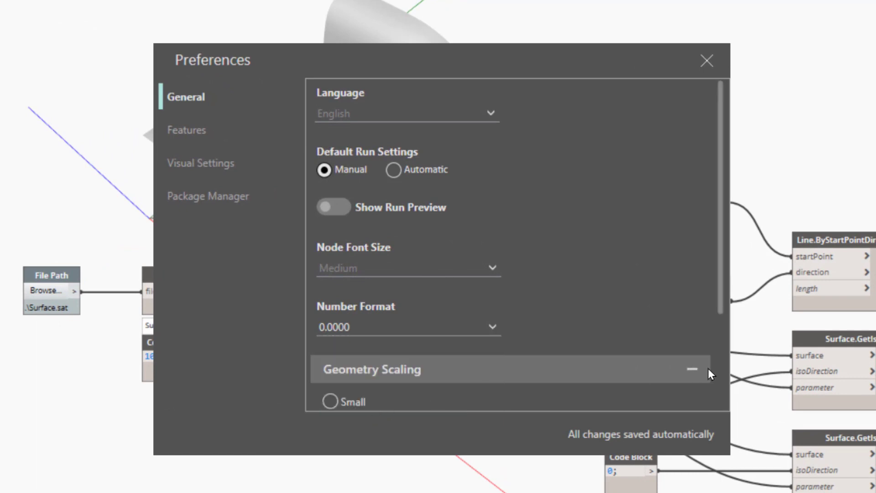
{"action": "scroll", "coordinate": [678, 361], "scroll_direction": "down", "scroll_amount": 4}
{"action": "left_click", "coordinate": [331, 347]}
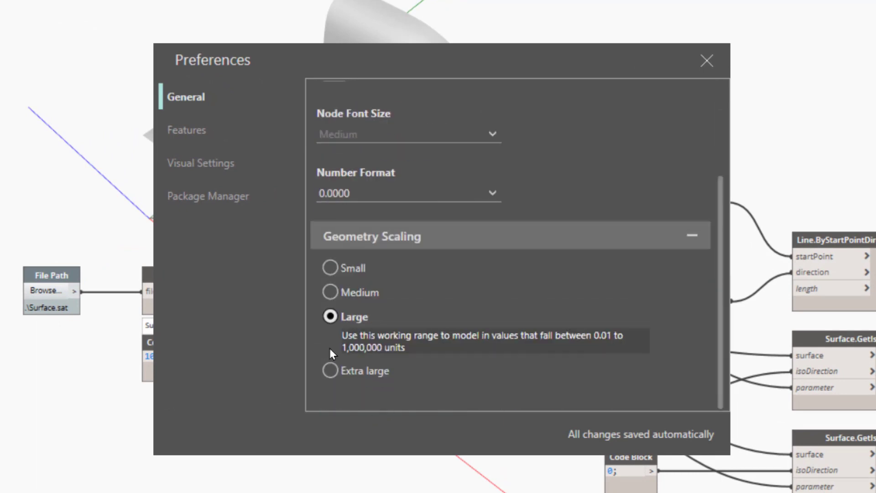
- Expand the Python and Experimental groups in the Features preferences
{"action": "left_click", "coordinate": [188, 129]}
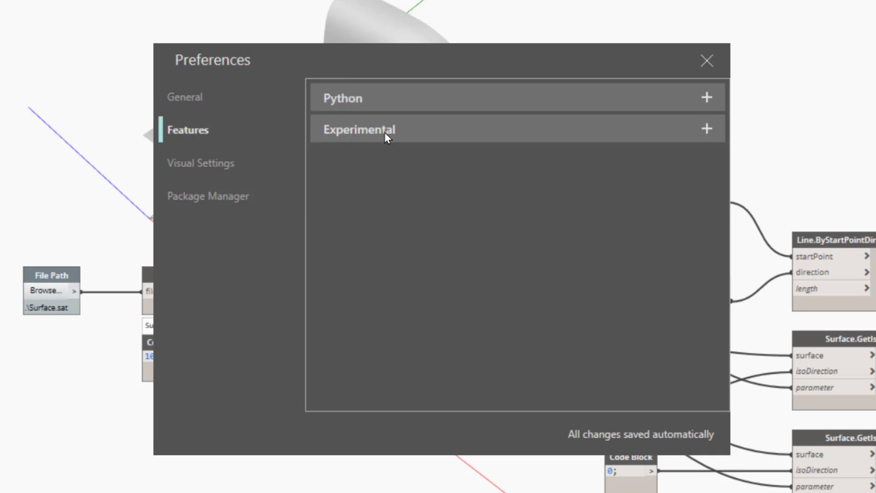
{"action": "left_click", "coordinate": [707, 97]}
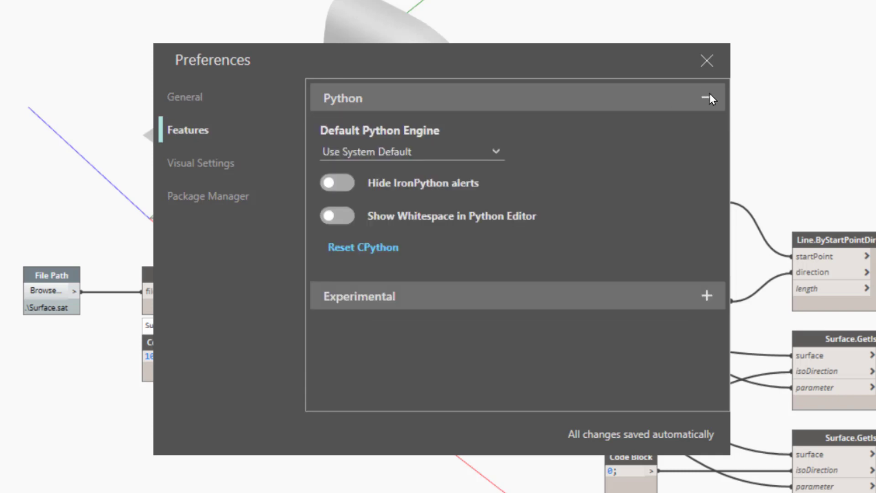
{"action": "left_click", "coordinate": [706, 296]}
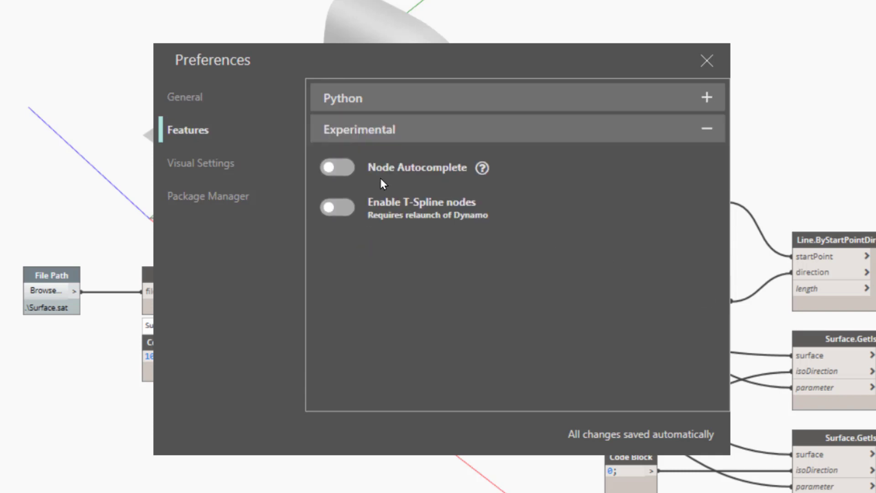
- Under Visual Settings, expand Render Precision and Display Settings and turn on isolating selected geometry
{"action": "left_click", "coordinate": [214, 167]}
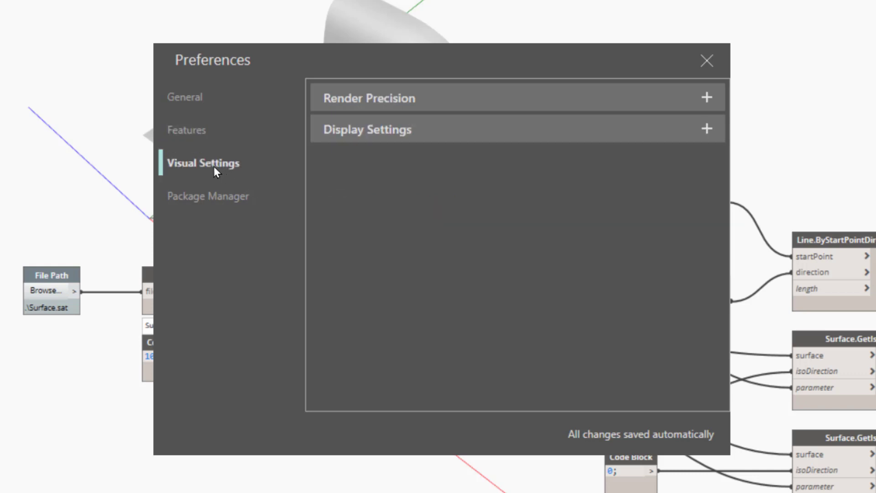
{"action": "left_click", "coordinate": [706, 99]}
{"action": "left_click", "coordinate": [710, 177]}
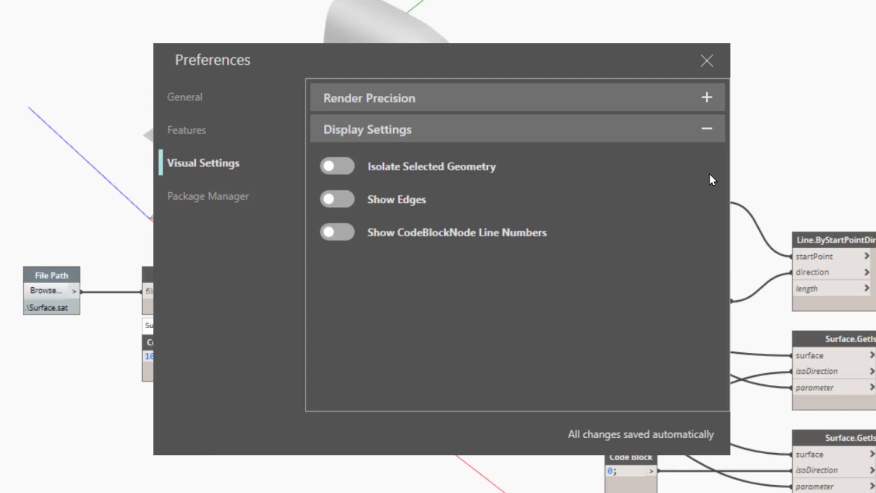
{"action": "left_click", "coordinate": [343, 171]}
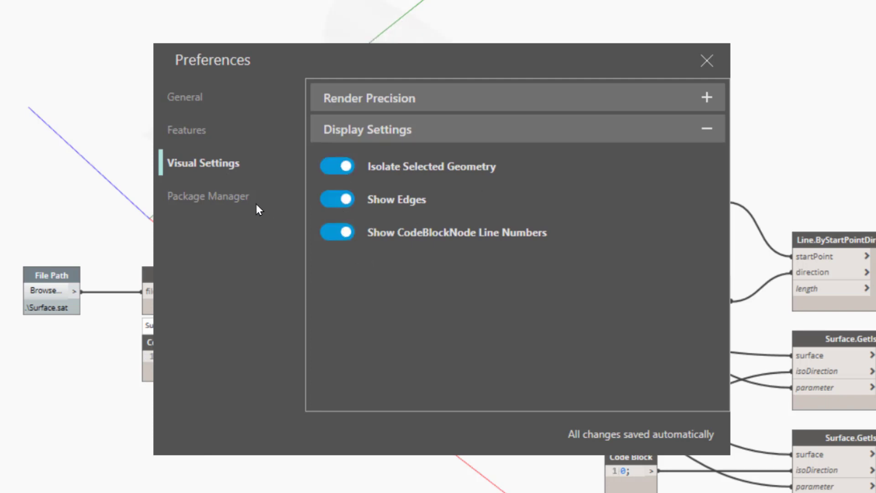
- Add C:\Shared Dynamo under Node and Package Paths in the Package Manager preferences
{"action": "left_click", "coordinate": [224, 198]}
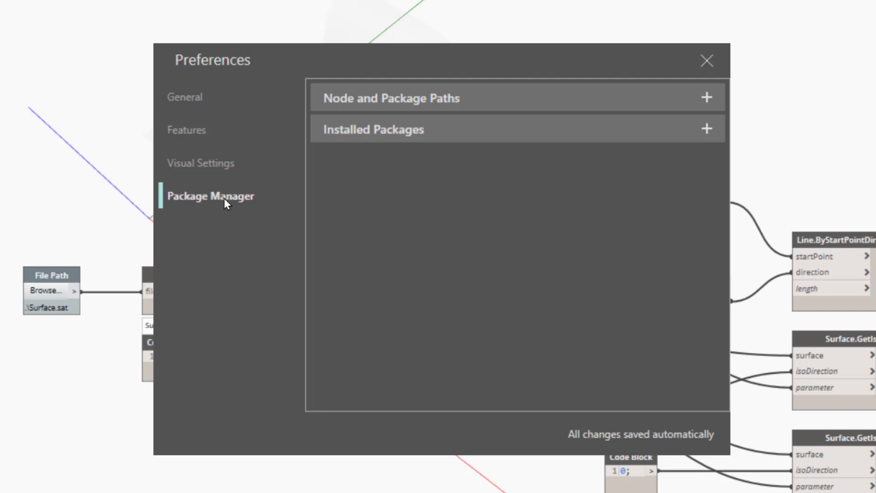
{"action": "scroll", "coordinate": [541, 200], "scroll_direction": "down", "scroll_amount": 10}
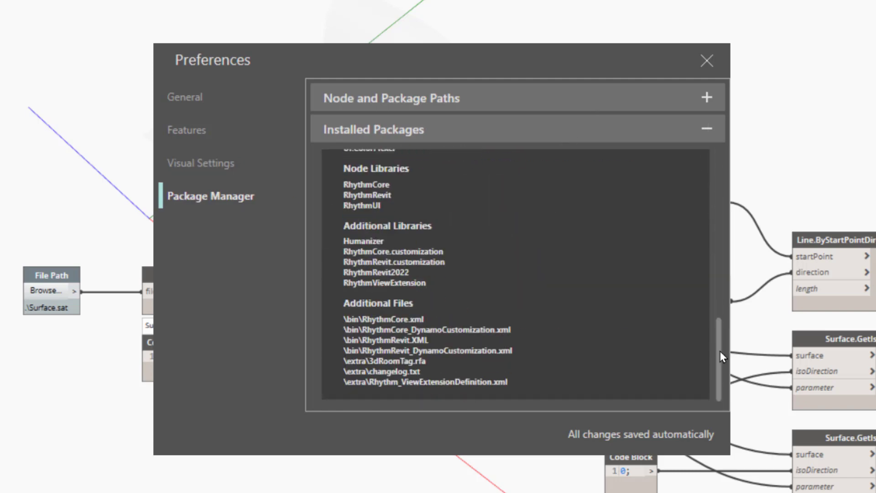
{"action": "left_click", "coordinate": [605, 100]}
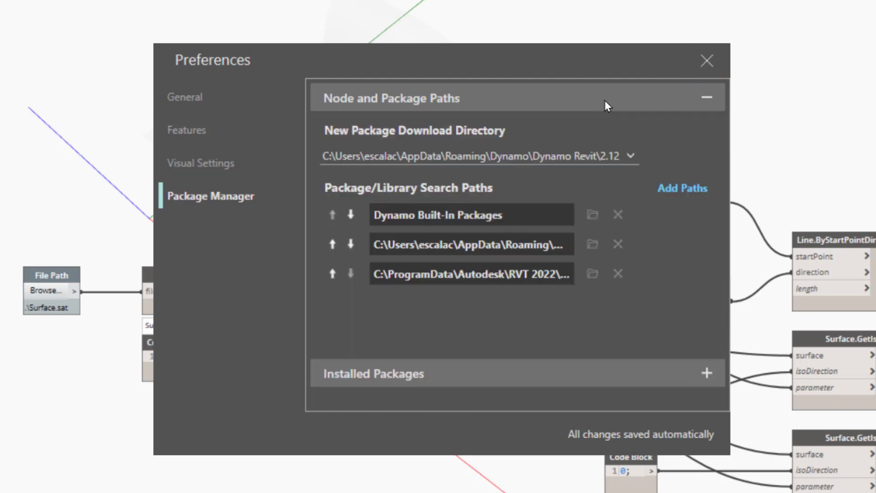
{"action": "left_click", "coordinate": [683, 191]}
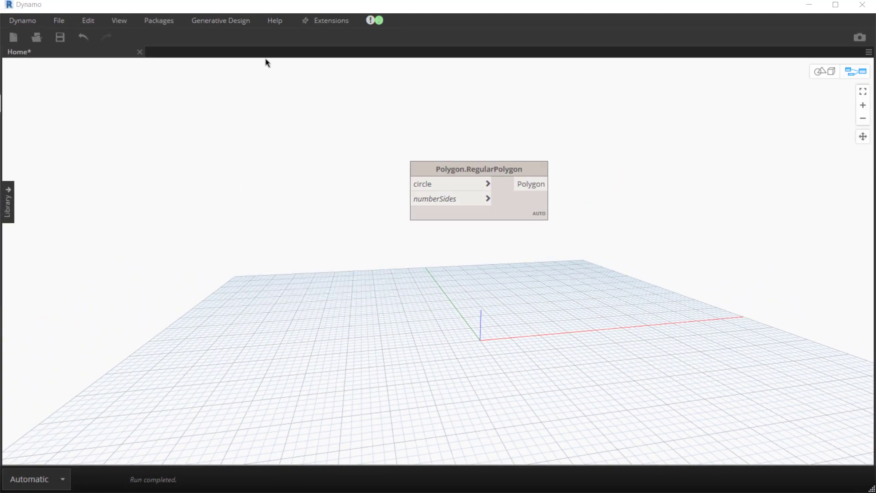
- Enable Node Autocomplete in the Features preferences
{"action": "left_click", "coordinate": [22, 21]}
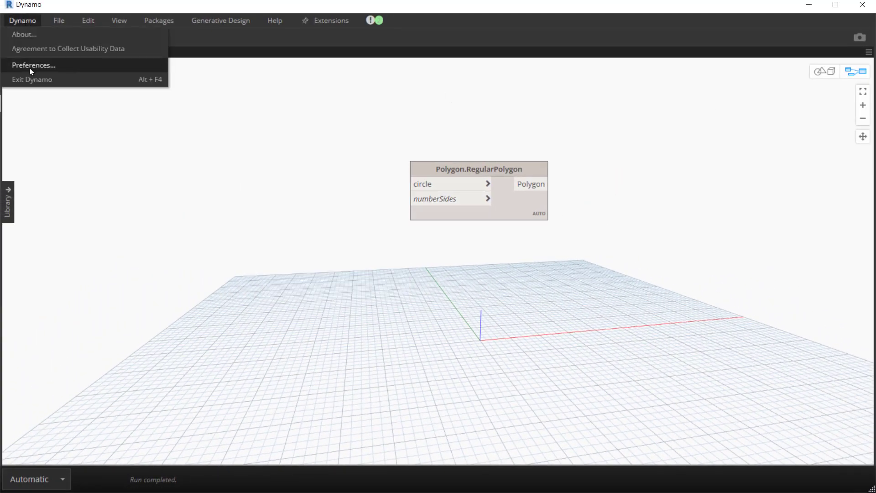
{"action": "left_click", "coordinate": [29, 68]}
{"action": "left_click", "coordinate": [268, 171]}
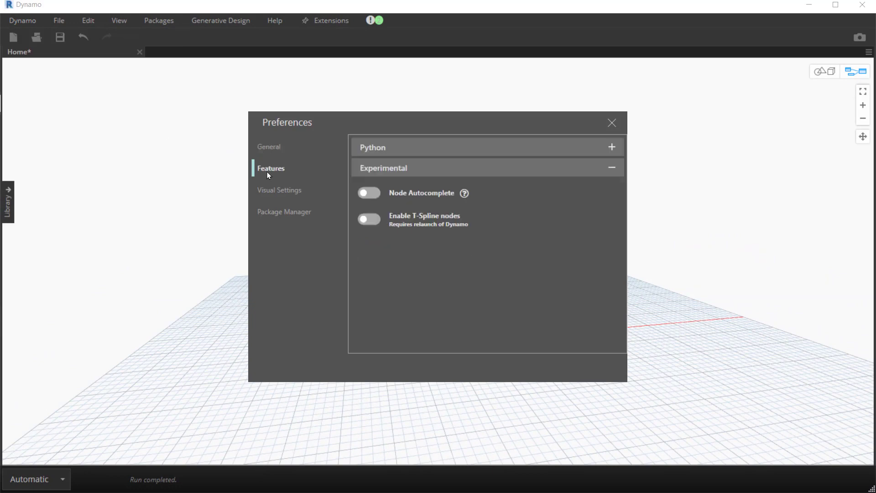
{"action": "left_click", "coordinate": [376, 193]}
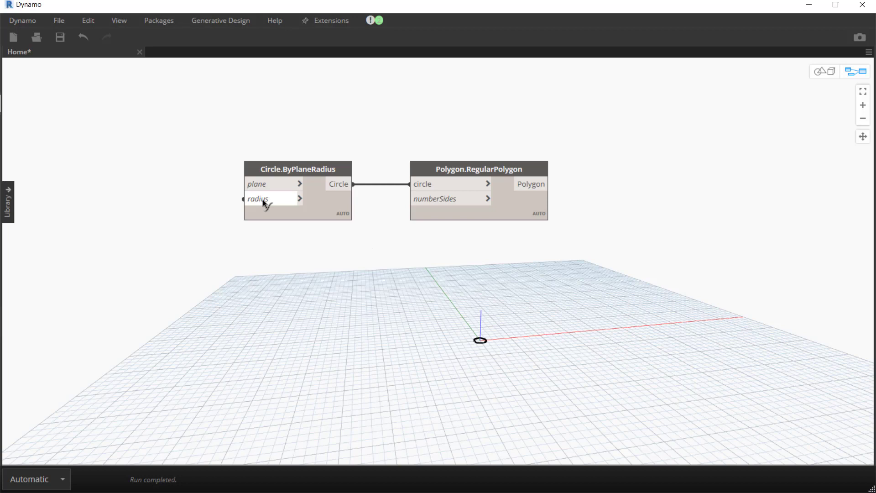
- Give the circle a Number Slider radius and a Plane.XZ plane using autocomplete
{"action": "double_click", "coordinate": [264, 200]}
{"action": "left_click", "coordinate": [152, 217]}
{"action": "left_click_drag", "start_coordinate": [69, 199], "coordinate": [75, 198]}
{"action": "double_click", "coordinate": [247, 184]}
{"action": "left_click", "coordinate": [132, 320]}
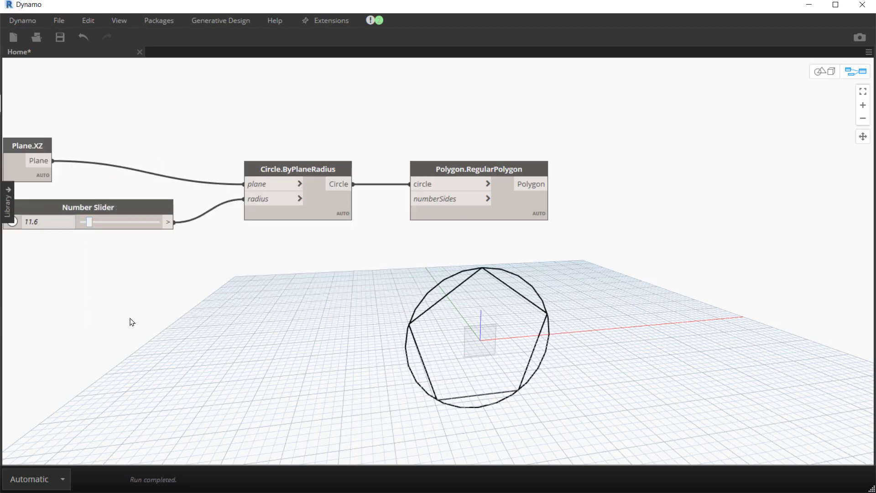
- Add an Integer Slider for sides and Surface.ByPatch, then set five sides and a smaller radius
{"action": "double_click", "coordinate": [411, 199]}
{"action": "left_click", "coordinate": [312, 233]}
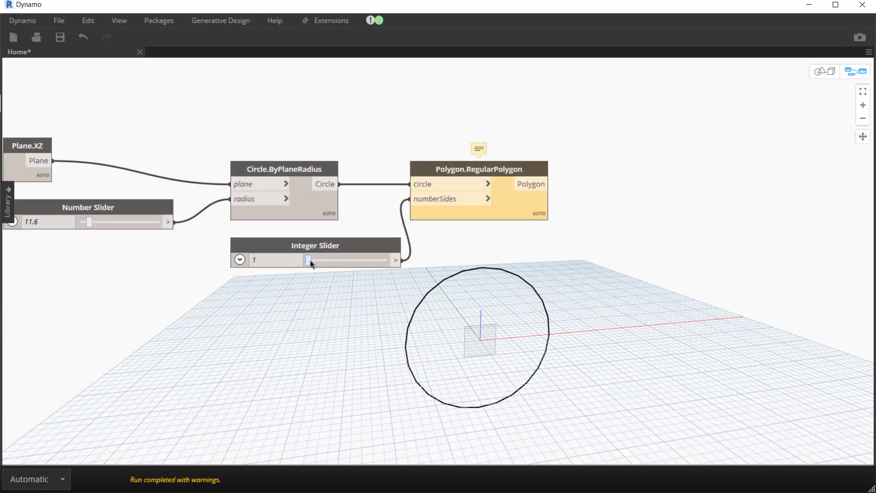
{"action": "double_click", "coordinate": [538, 190]}
{"action": "left_click", "coordinate": [593, 344]}
{"action": "type", "text": "surface"}
{"action": "left_click", "coordinate": [610, 288]}
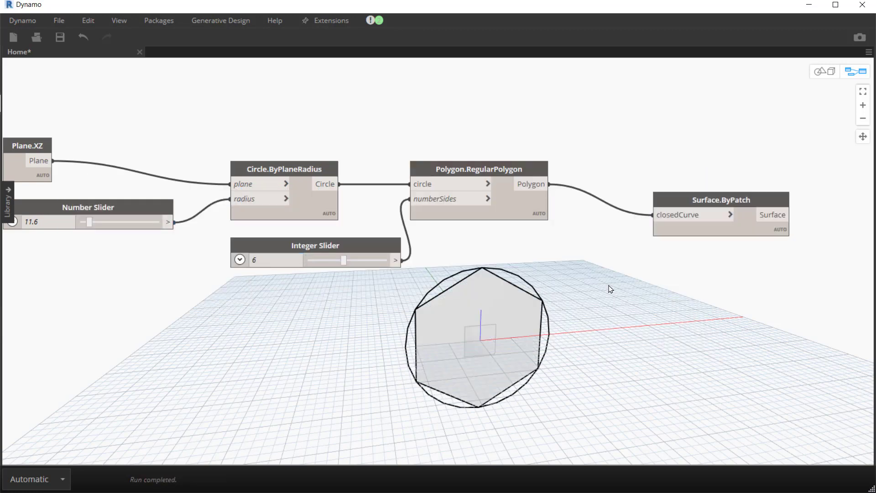
{"action": "left_click_drag", "start_coordinate": [343, 260], "coordinate": [336, 261]}
{"action": "left_click_drag", "start_coordinate": [89, 222], "coordinate": [88, 222]}
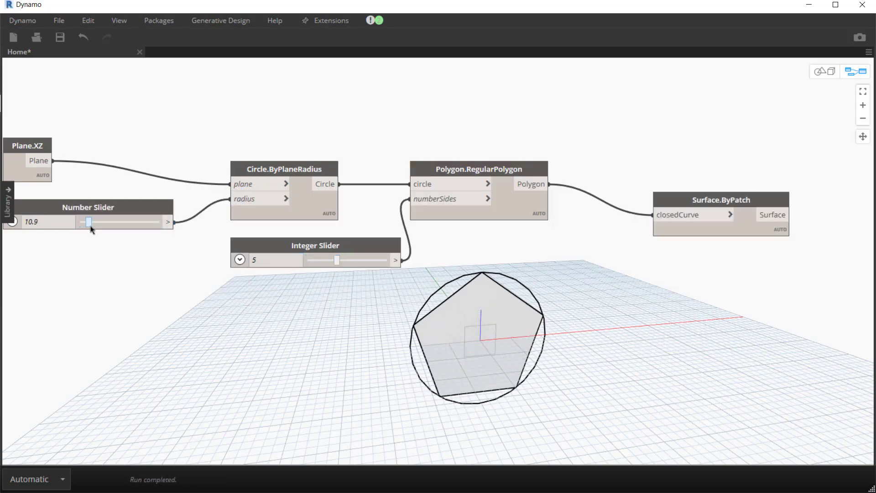
- Show Help for Surface.ByPatch, Polygon.RegularPolygon, Circle.ByPlaneRadius and Integer Slider in turn
{"action": "right_click", "coordinate": [714, 203]}
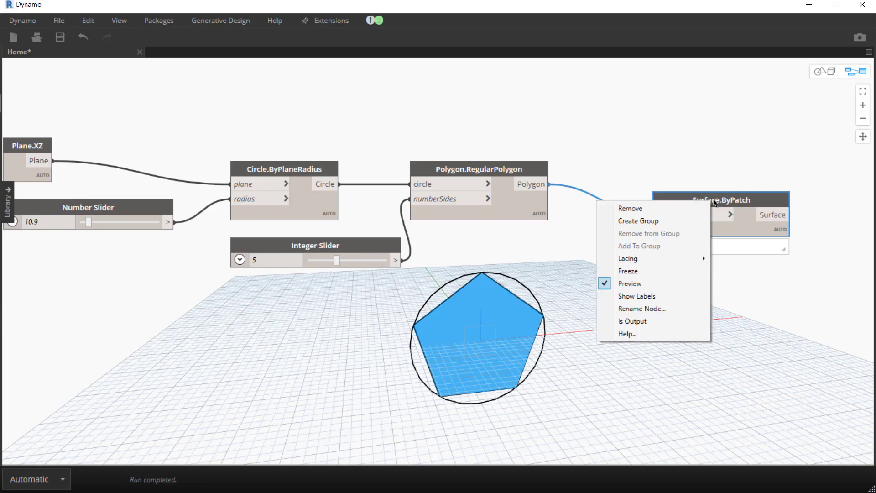
{"action": "left_click", "coordinate": [627, 334]}
{"action": "right_click", "coordinate": [515, 171]}
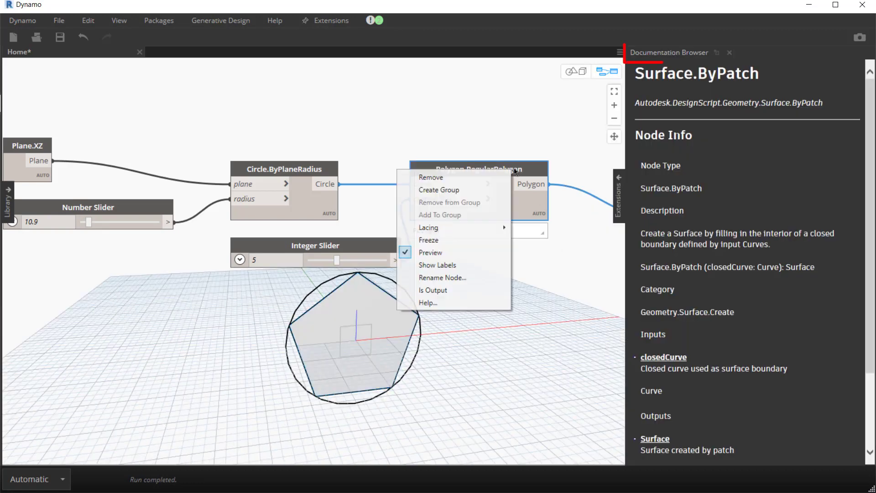
{"action": "left_click", "coordinate": [431, 303]}
{"action": "right_click", "coordinate": [291, 169]}
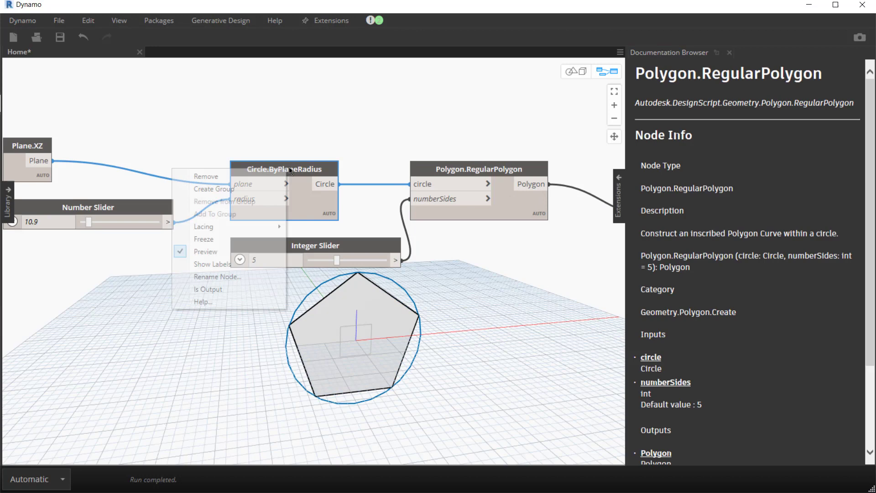
{"action": "left_click", "coordinate": [221, 303]}
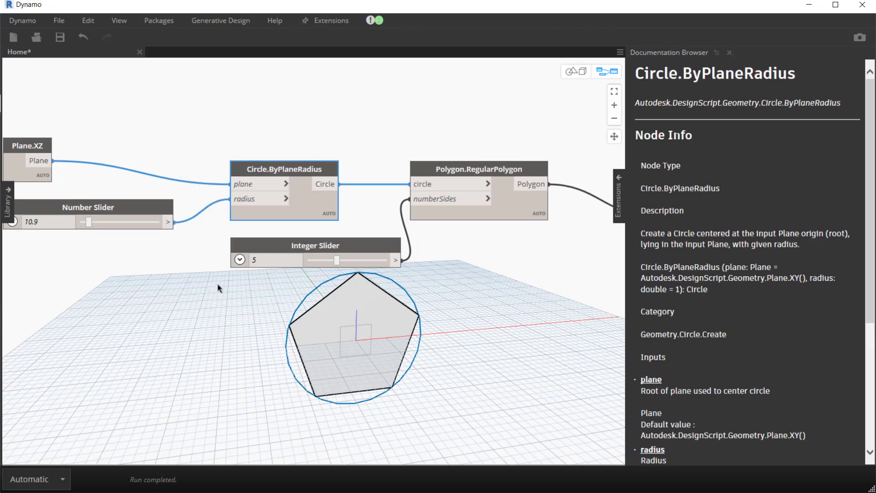
{"action": "right_click", "coordinate": [285, 244]}
{"action": "left_click", "coordinate": [212, 380]}
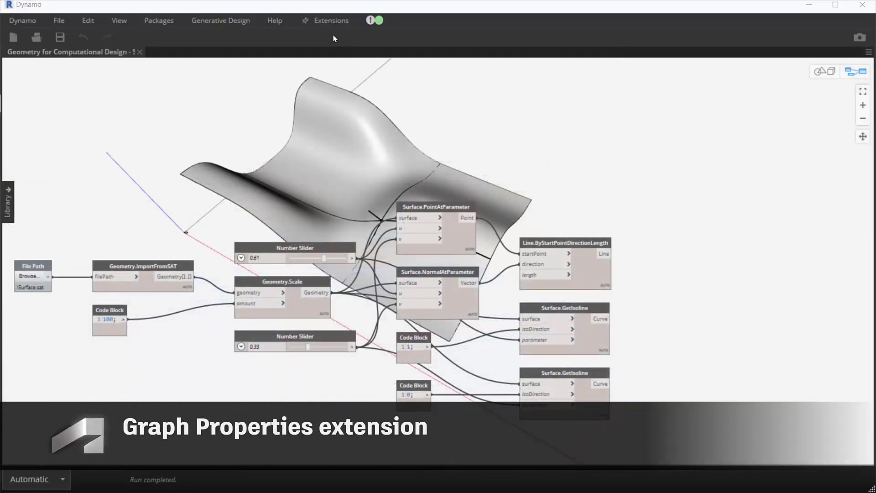
- In Graph Properties, paste the learn-more link and add a Date custom property
{"action": "left_click", "coordinate": [327, 26]}
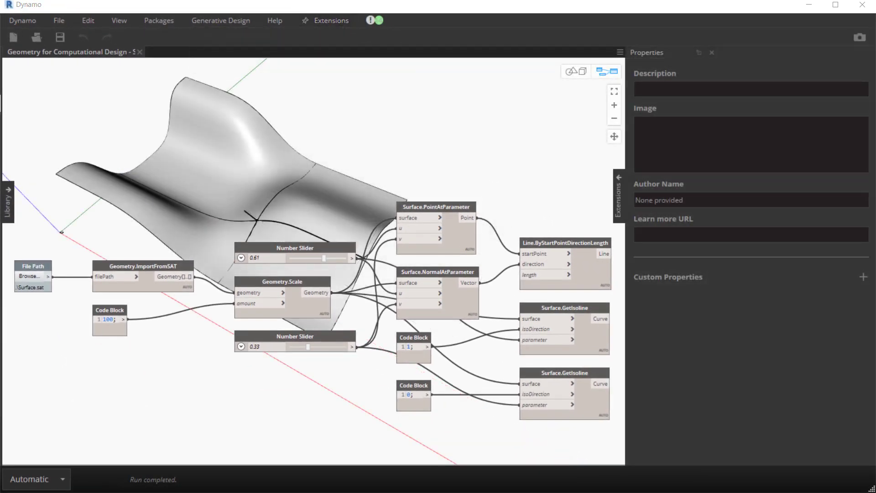
{"action": "type", "text": "Cesa"}
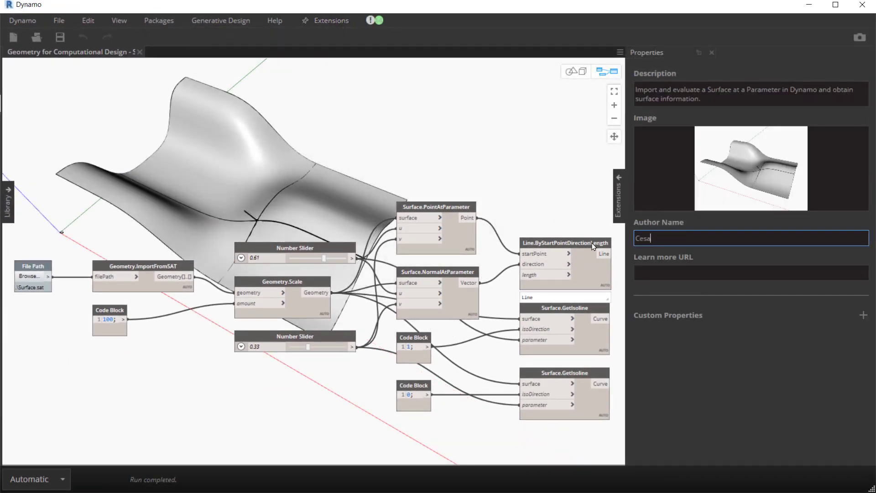
{"action": "type", "text": "desk.com"}
{"action": "left_click", "coordinate": [660, 273]}
{"action": "type", "text": "https://primer.dynamobim.org/05_Geometry-for-Computational-Design/5-5_surfaces.html"}
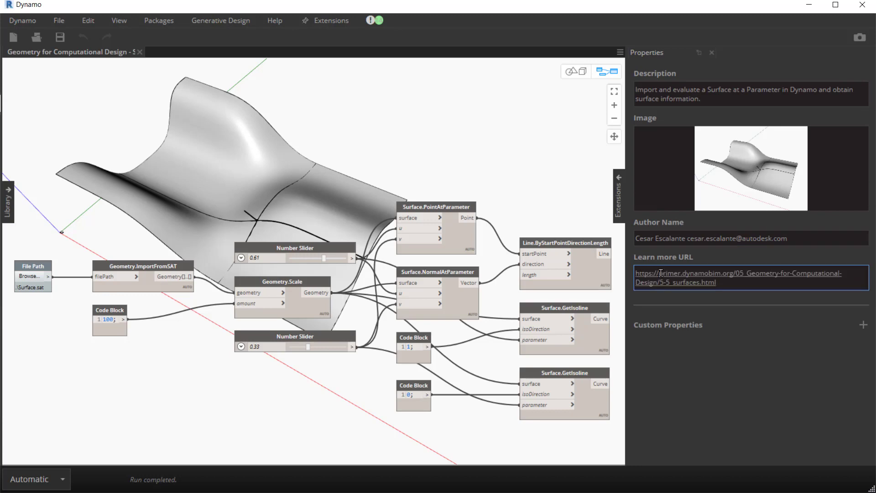
{"action": "left_click", "coordinate": [864, 327]}
{"action": "type", "text": "Date"}
{"action": "key", "text": "Tab"}
{"action": "type", "text": "09"}
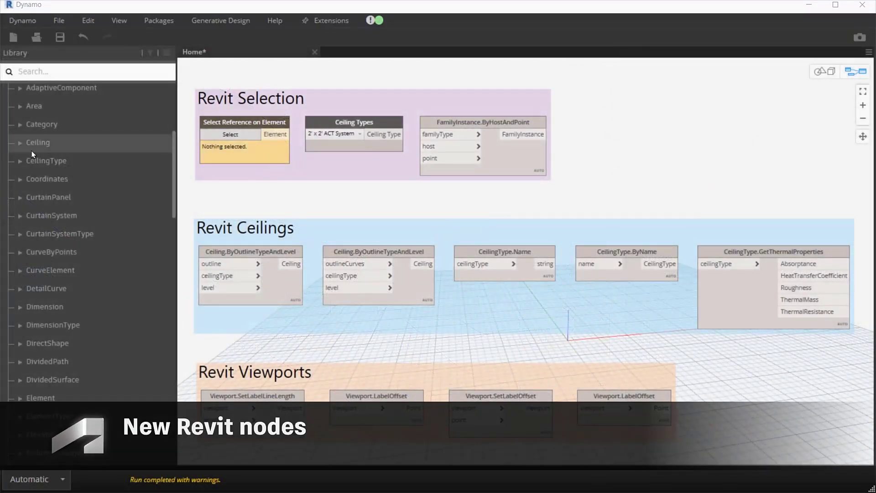
- Expand the Ceiling, CeilingType and Viewport node categories in the Library
{"action": "left_click", "coordinate": [24, 143]}
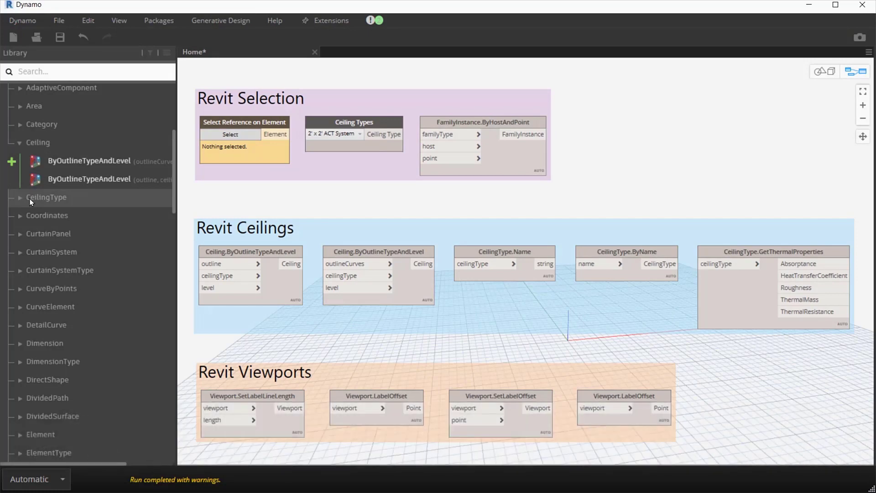
{"action": "left_click", "coordinate": [30, 199]}
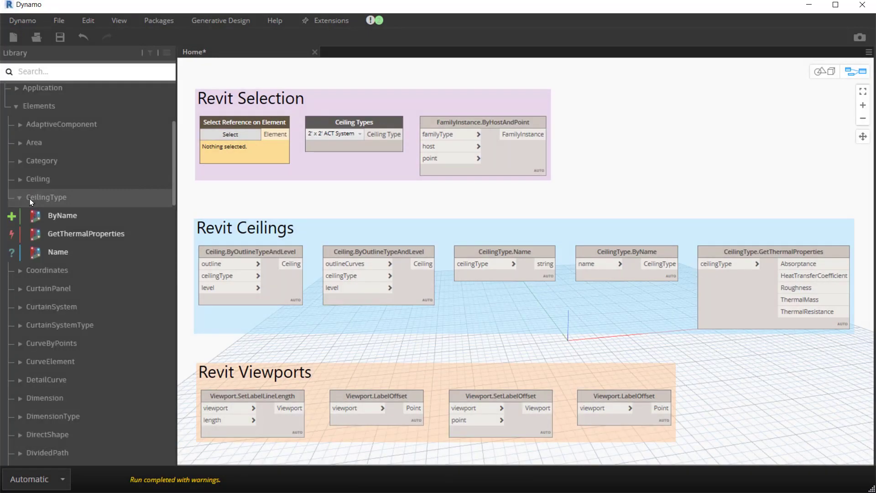
{"action": "scroll", "coordinate": [30, 198], "scroll_direction": "down", "scroll_amount": 10}
{"action": "left_click", "coordinate": [32, 192]}
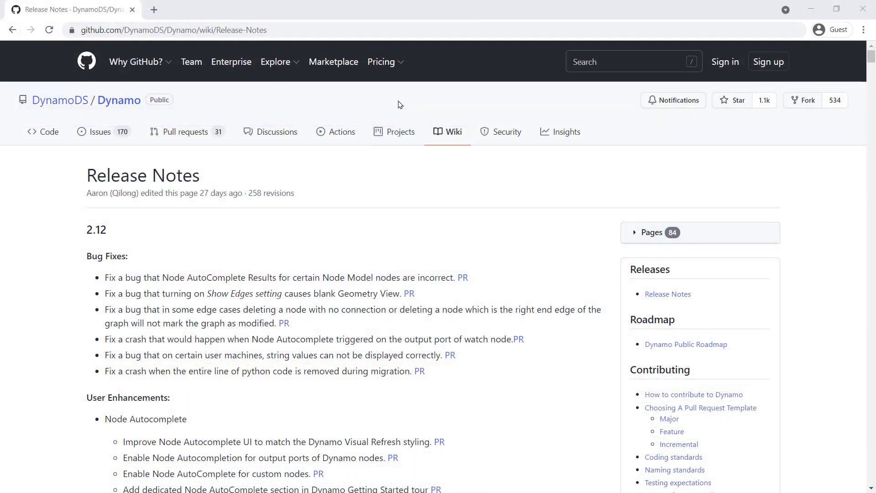
- Set the ceiling to Level 1 and run mode to Automatic, then drag the offset slider to inset it
{"action": "left_click", "coordinate": [346, 32]}
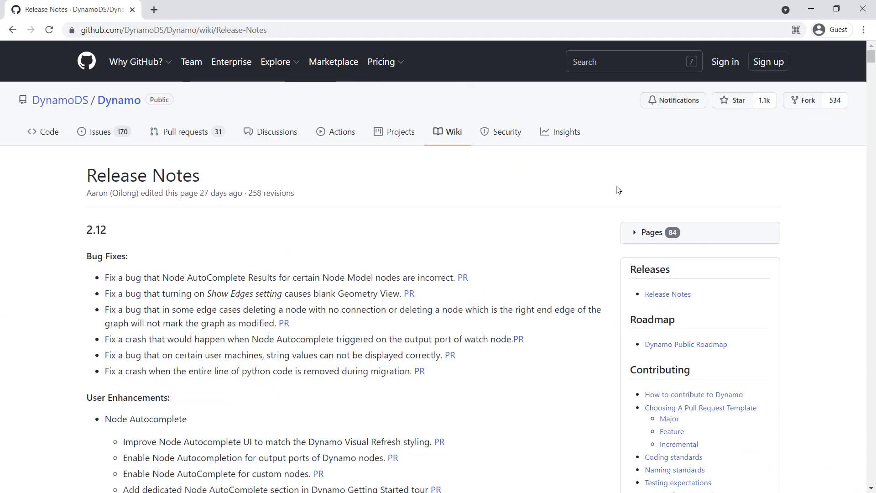
{"action": "scroll", "coordinate": [617, 190], "scroll_direction": "down", "scroll_amount": 5}
{"action": "scroll", "coordinate": [617, 190], "scroll_direction": "down", "scroll_amount": 10}
{"action": "scroll", "coordinate": [617, 189], "scroll_direction": "down", "scroll_amount": 10}
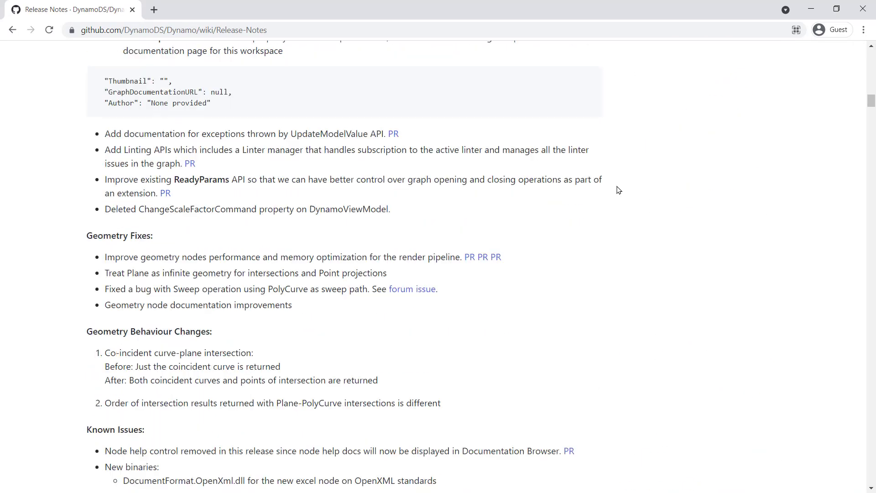
{"action": "scroll", "coordinate": [617, 190], "scroll_direction": "down", "scroll_amount": 5}
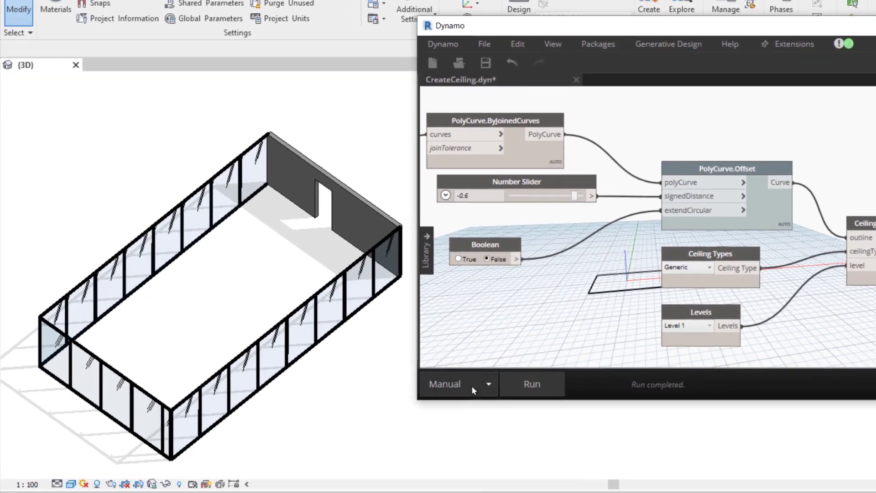
{"action": "left_click", "coordinate": [472, 386]}
{"action": "left_click", "coordinate": [486, 434]}
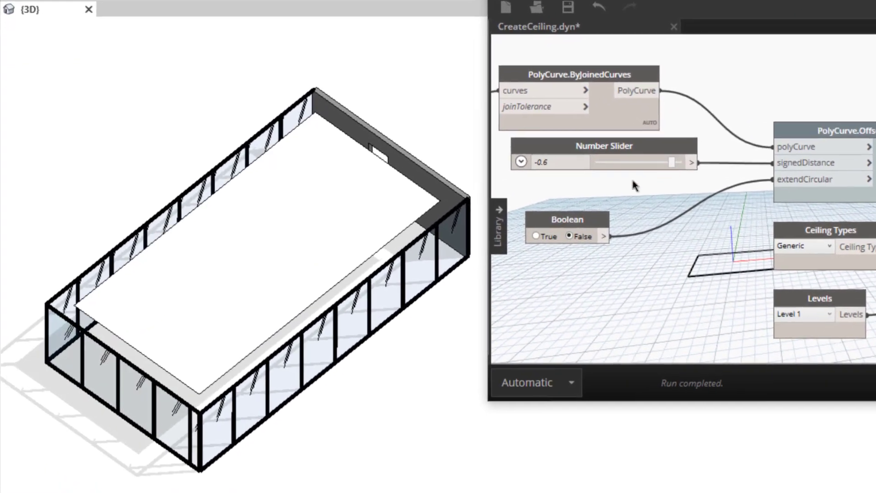
{"action": "left_click_drag", "start_coordinate": [647, 161], "coordinate": [752, 139]}
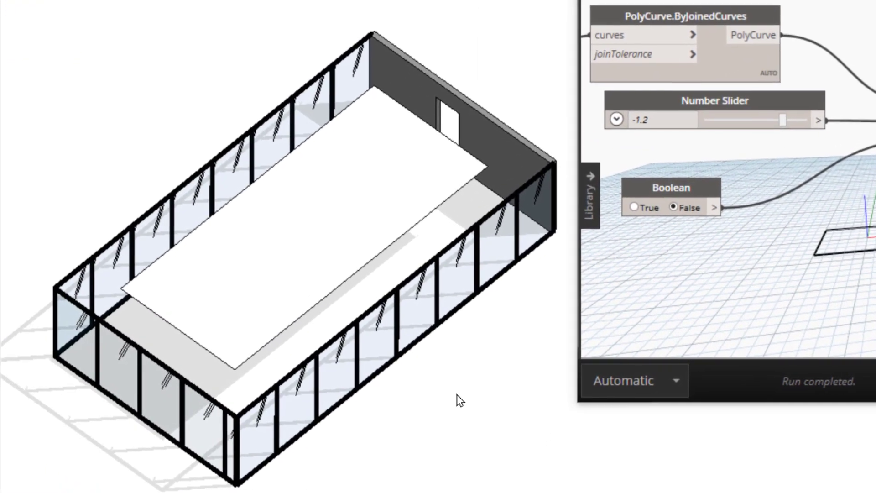